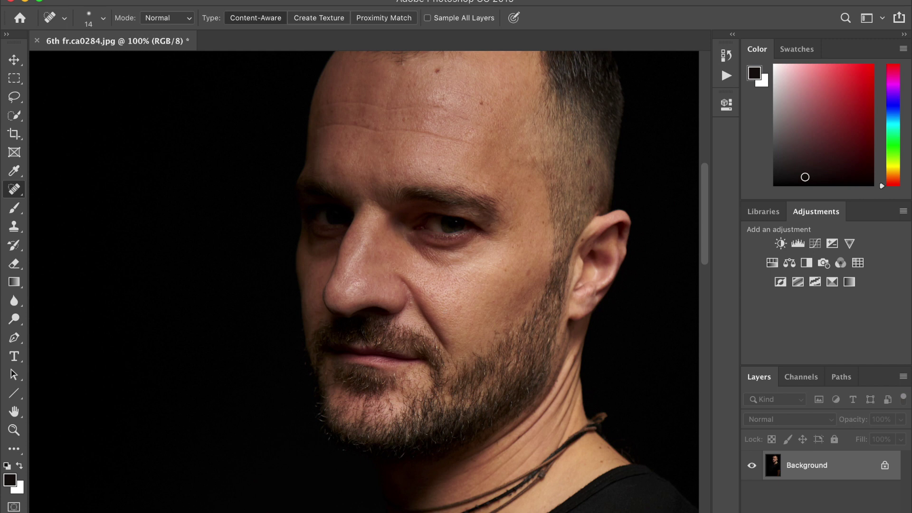
- Remove the blemishes on the nose, the cheek and beside the eye with the content-aware Spot Healing Brush at size 14
{"action": "scroll", "coordinate": [459, 305], "scroll_direction": "up", "scroll_amount": 5}
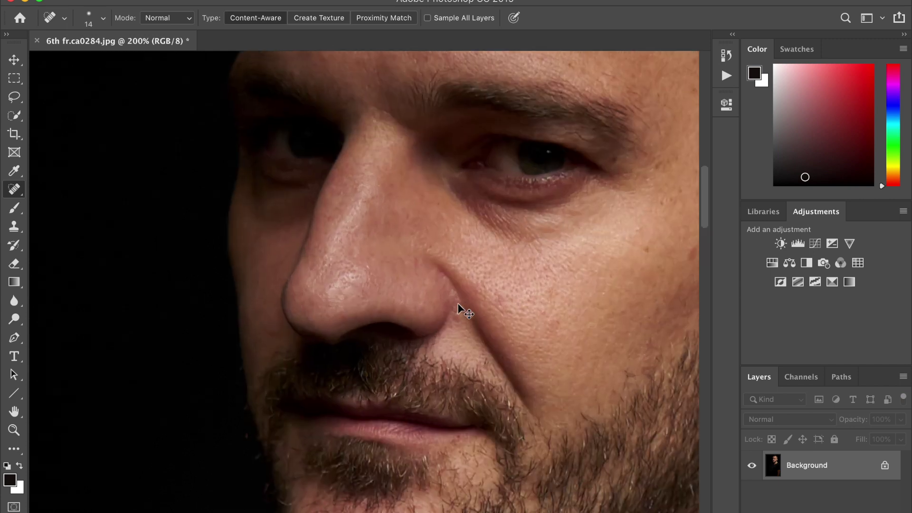
{"action": "scroll", "coordinate": [458, 304], "scroll_direction": "down", "scroll_amount": 1}
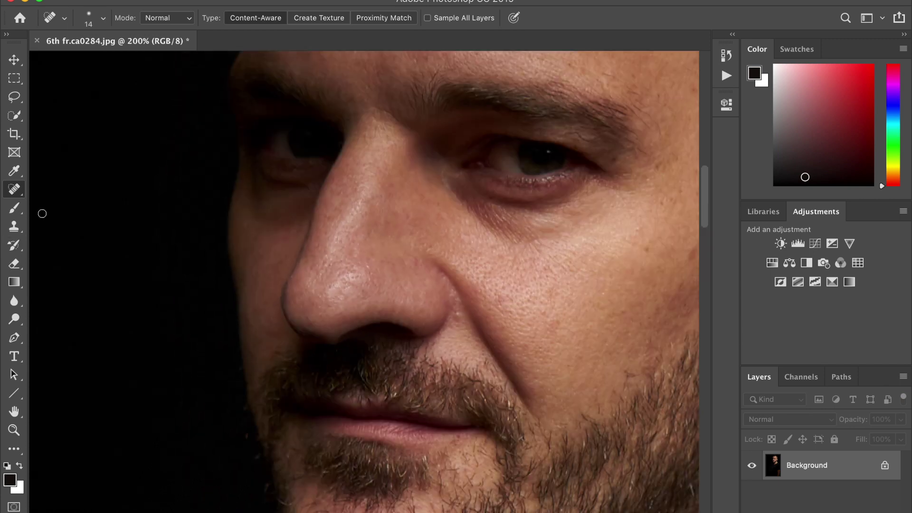
{"action": "right_click", "coordinate": [15, 189]}
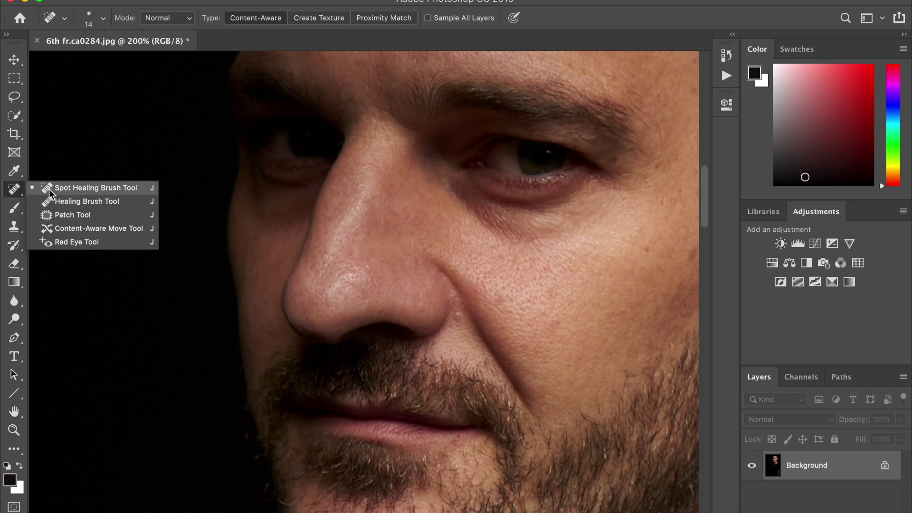
{"action": "left_click", "coordinate": [76, 188]}
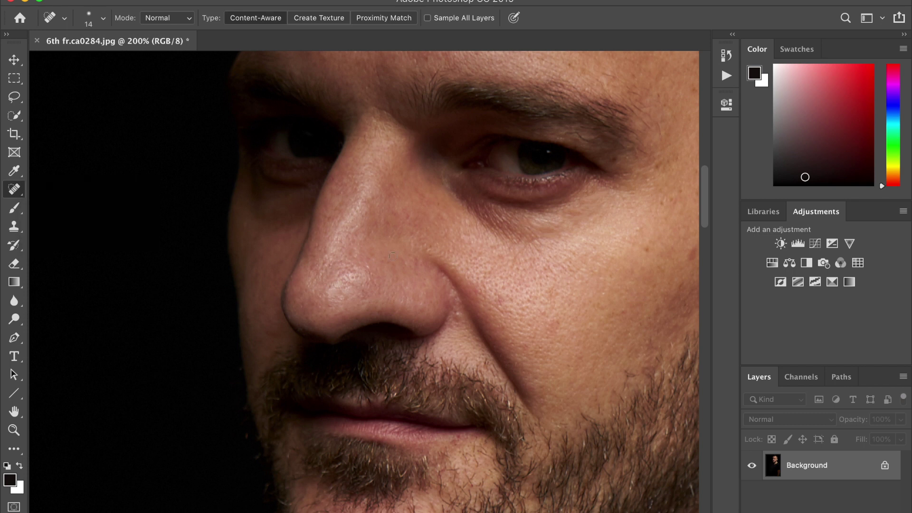
{"action": "left_click", "coordinate": [349, 277]}
{"action": "left_click", "coordinate": [542, 311]}
{"action": "left_click", "coordinate": [494, 303]}
{"action": "left_click", "coordinate": [503, 302]}
{"action": "left_click", "coordinate": [459, 315]}
{"action": "left_click", "coordinate": [649, 251]}
{"action": "left_click", "coordinate": [640, 226]}
{"action": "left_click", "coordinate": [664, 203]}
- Heal the remaining small spots on the cheek below the eye and next to the nose fold
{"action": "left_click", "coordinate": [545, 221]}
{"action": "left_click", "coordinate": [452, 235]}
{"action": "left_click", "coordinate": [454, 315]}
{"action": "left_click", "coordinate": [520, 268]}
{"action": "left_click", "coordinate": [526, 270]}
{"action": "left_click", "coordinate": [500, 258]}
{"action": "left_click", "coordinate": [469, 271]}
{"action": "left_click", "coordinate": [484, 277]}
{"action": "left_click_drag", "start_coordinate": [503, 289], "coordinate": [507, 289]}
{"action": "left_click", "coordinate": [517, 292]}
{"action": "left_click", "coordinate": [510, 301]}
- Heal the small marks on the side and bridge of the nose
{"action": "left_click", "coordinate": [343, 192]}
{"action": "left_click", "coordinate": [332, 263]}
{"action": "left_click_drag", "start_coordinate": [384, 107], "coordinate": [385, 119]}
{"action": "left_click", "coordinate": [379, 125]}
{"action": "left_click", "coordinate": [362, 138]}
{"action": "left_click", "coordinate": [369, 135]}
- Heal the spots on the cheek near the sideburn and the marks inside the ear
{"action": "scroll", "coordinate": [438, 160], "scroll_direction": "right", "scroll_amount": 3}
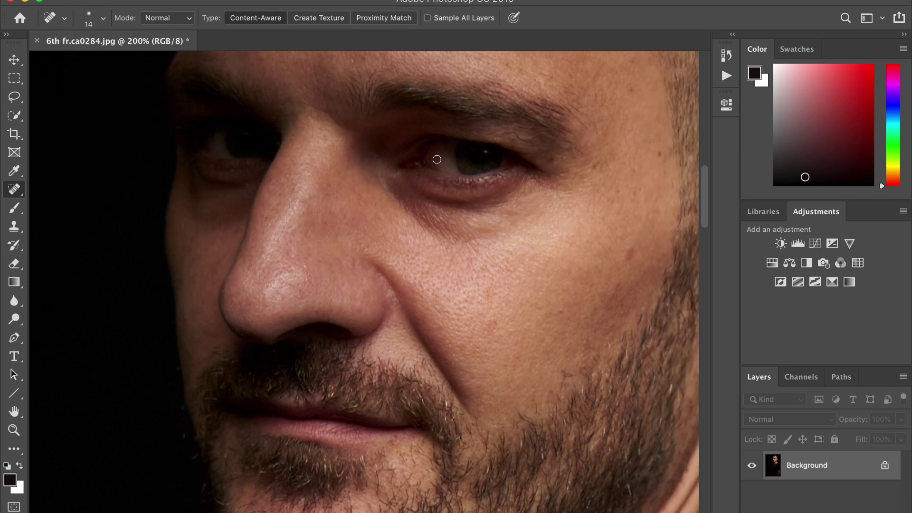
{"action": "scroll", "coordinate": [437, 160], "scroll_direction": "right", "scroll_amount": 5}
{"action": "left_click", "coordinate": [518, 256]}
{"action": "left_click", "coordinate": [520, 249]}
{"action": "left_click_drag", "start_coordinate": [625, 273], "coordinate": [620, 302]}
{"action": "left_click", "coordinate": [623, 294]}
{"action": "left_click", "coordinate": [623, 276]}
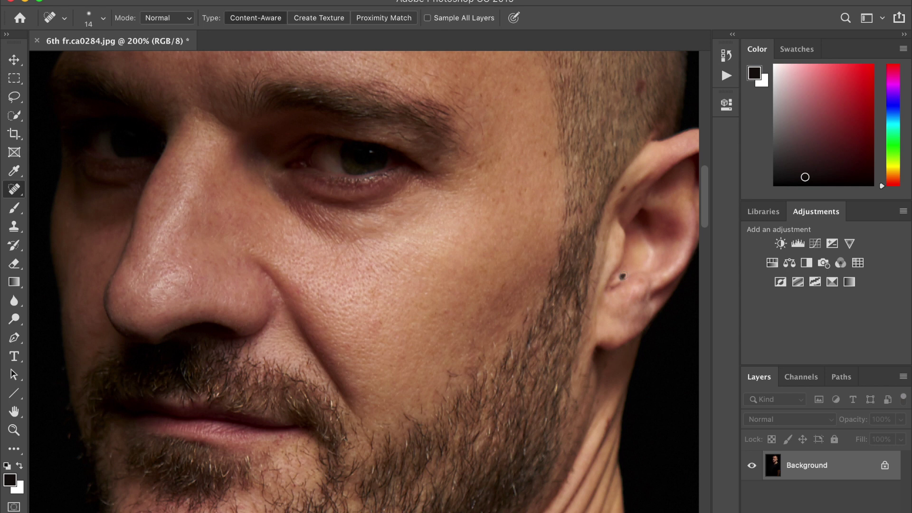
- Paint over the long lower forehead wrinkle with the Spot Healing Brush to remove it
{"action": "scroll", "coordinate": [625, 290], "scroll_direction": "up", "scroll_amount": 5}
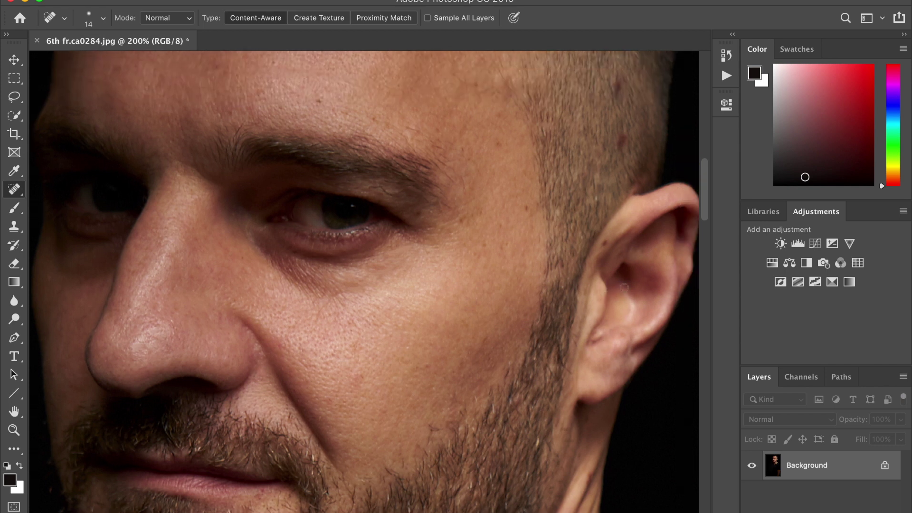
{"action": "scroll", "coordinate": [625, 288], "scroll_direction": "right", "scroll_amount": 5}
{"action": "scroll", "coordinate": [623, 276], "scroll_direction": "up", "scroll_amount": 2}
{"action": "scroll", "coordinate": [624, 276], "scroll_direction": "left", "scroll_amount": 1}
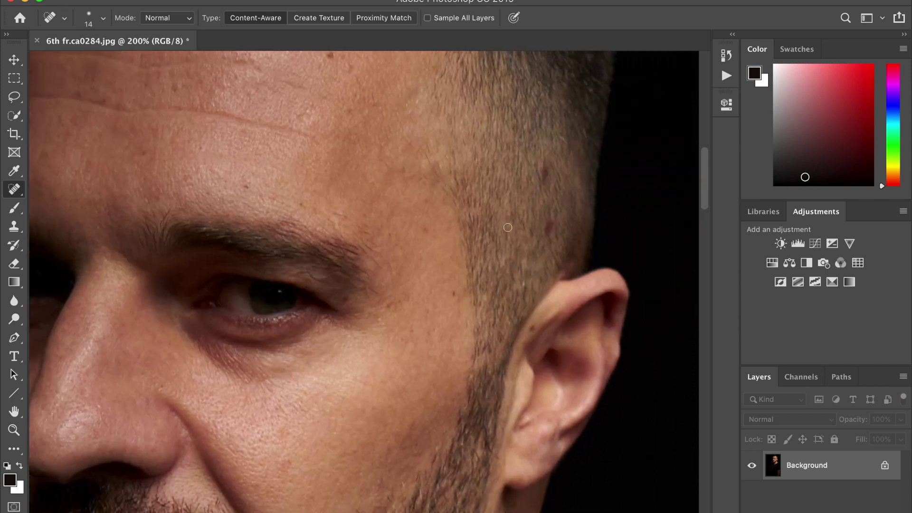
{"action": "scroll", "coordinate": [485, 292], "scroll_direction": "up", "scroll_amount": 5}
{"action": "scroll", "coordinate": [485, 292], "scroll_direction": "left", "scroll_amount": 3}
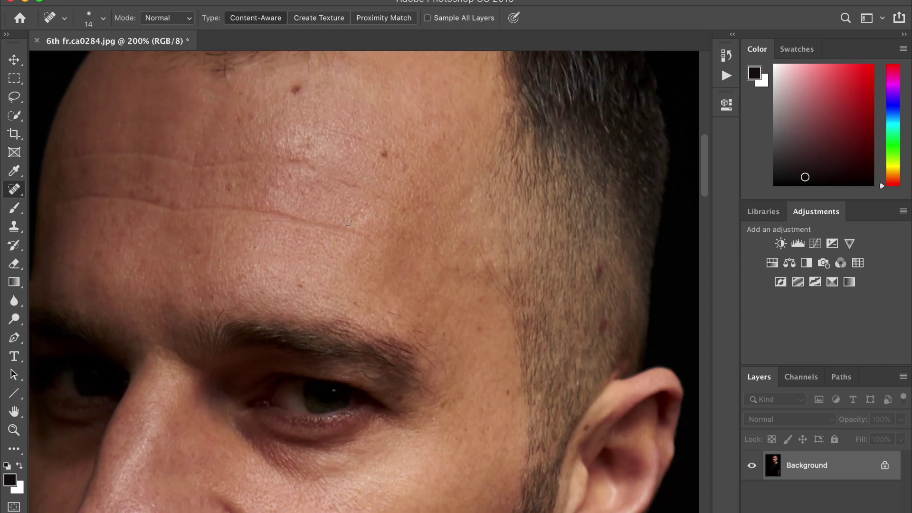
{"action": "mouse_move", "coordinate": [326, 223]}
{"action": "left_mouse_down"}
{"action": "mouse_move", "coordinate": [348, 235]}
{"action": "mouse_move", "coordinate": [343, 227]}
{"action": "left_mouse_up"}
{"action": "left_click_drag", "start_coordinate": [287, 213], "coordinate": [323, 226]}
{"action": "left_click", "coordinate": [286, 218]}
{"action": "mouse_move", "coordinate": [255, 208]}
{"action": "left_mouse_down"}
{"action": "mouse_move", "coordinate": [281, 215]}
{"action": "mouse_move", "coordinate": [238, 206]}
{"action": "mouse_move", "coordinate": [265, 204]}
{"action": "mouse_move", "coordinate": [237, 210]}
{"action": "mouse_move", "coordinate": [300, 221]}
{"action": "left_mouse_up"}
{"action": "mouse_move", "coordinate": [174, 207]}
{"action": "left_mouse_down"}
{"action": "mouse_move", "coordinate": [207, 207]}
{"action": "mouse_move", "coordinate": [197, 214]}
{"action": "mouse_move", "coordinate": [144, 200]}
{"action": "left_mouse_up"}
{"action": "mouse_move", "coordinate": [81, 196]}
{"action": "left_mouse_down"}
{"action": "mouse_move", "coordinate": [120, 194]}
{"action": "mouse_move", "coordinate": [122, 203]}
{"action": "left_mouse_up"}
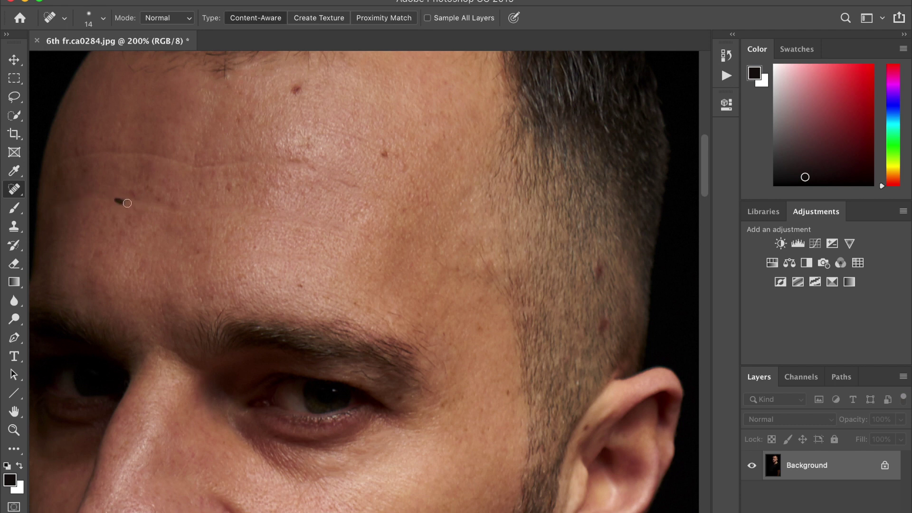
- Paint out the upper forehead wrinkle and the remnants of the lower one
{"action": "left_click_drag", "start_coordinate": [296, 164], "coordinate": [304, 162]}
{"action": "left_click", "coordinate": [337, 181]}
{"action": "left_click_drag", "start_coordinate": [190, 164], "coordinate": [214, 164]}
{"action": "left_click_drag", "start_coordinate": [155, 202], "coordinate": [181, 201]}
{"action": "left_click_drag", "start_coordinate": [136, 152], "coordinate": [192, 163]}
- Remove the mole below the hairline and the small spots across the forehead
{"action": "left_click_drag", "start_coordinate": [299, 89], "coordinate": [293, 90]}
{"action": "left_click", "coordinate": [236, 112]}
{"action": "left_click", "coordinate": [239, 122]}
{"action": "left_click", "coordinate": [230, 189]}
{"action": "left_click", "coordinate": [199, 251]}
{"action": "left_click", "coordinate": [133, 195]}
{"action": "left_click", "coordinate": [210, 175]}
{"action": "left_click", "coordinate": [201, 190]}
{"action": "left_click", "coordinate": [228, 188]}
{"action": "left_click", "coordinate": [254, 183]}
- Heal the spots at the temple and the two dark marks in the short hair above the ear
{"action": "left_click", "coordinate": [428, 124]}
{"action": "left_click", "coordinate": [444, 114]}
{"action": "left_click", "coordinate": [448, 81]}
{"action": "left_click", "coordinate": [598, 270]}
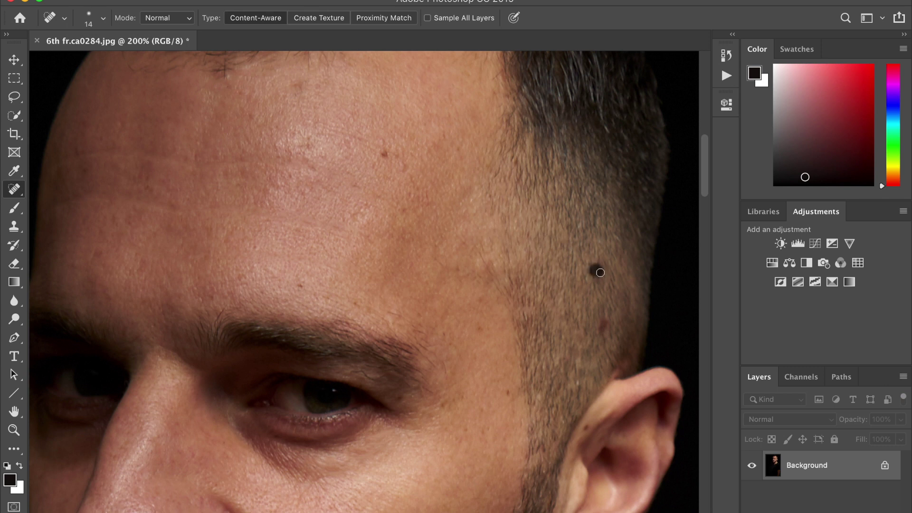
{"action": "left_click", "coordinate": [594, 279]}
{"action": "left_click", "coordinate": [603, 326]}
{"action": "left_click", "coordinate": [607, 318]}
- Examine the healed skin in the portrait as a whole
{"action": "scroll", "coordinate": [444, 344], "scroll_direction": "left", "scroll_amount": 5}
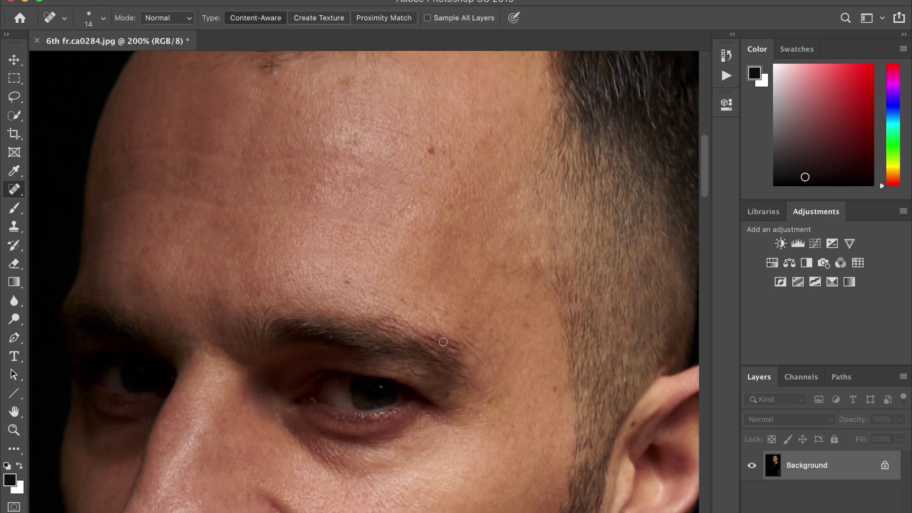
{"action": "key", "text": "super+minus"}
{"action": "key", "text": "super+minus"}
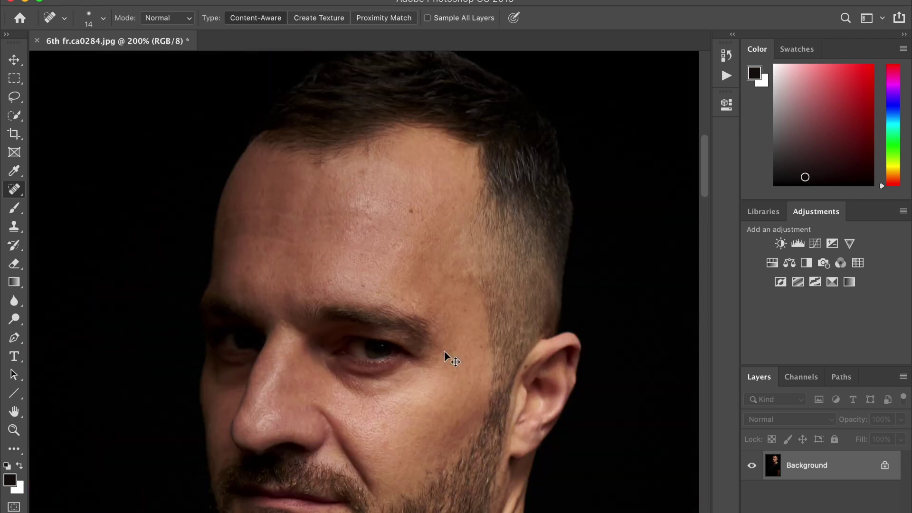
{"action": "key", "text": "super+minus"}
{"action": "key", "text": "super+minus"}
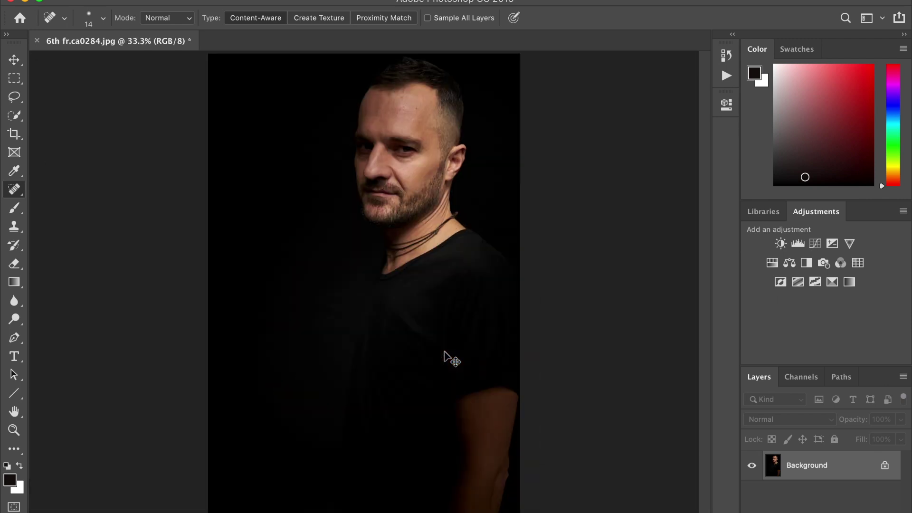
{"action": "key", "text": "super+minus"}
{"action": "key", "text": "super+plus"}
- Run the last Dodge / Burn action in the Dodge and Burn set
{"action": "left_click", "coordinate": [726, 77]}
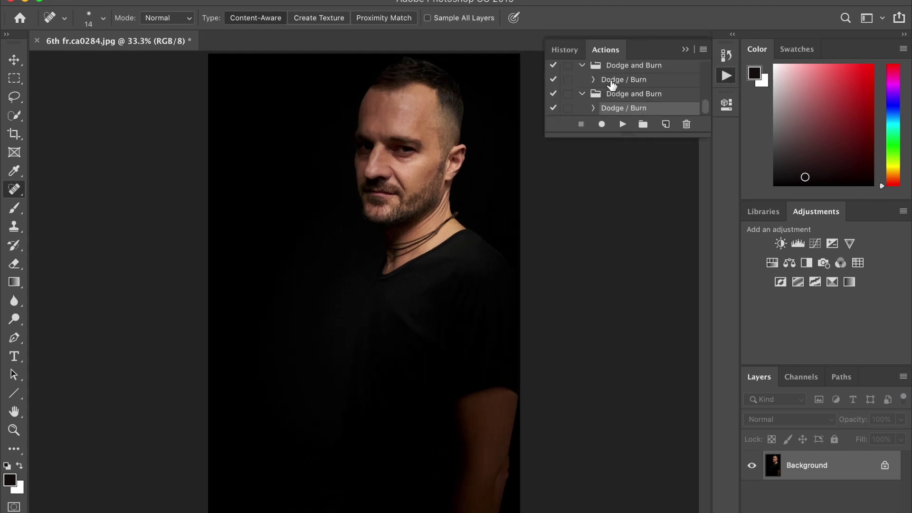
{"action": "scroll", "coordinate": [613, 81], "scroll_direction": "up", "scroll_amount": 10}
{"action": "scroll", "coordinate": [613, 80], "scroll_direction": "down", "scroll_amount": 10}
{"action": "scroll", "coordinate": [613, 81], "scroll_direction": "up", "scroll_amount": 10}
{"action": "scroll", "coordinate": [613, 81], "scroll_direction": "down", "scroll_amount": 3}
{"action": "scroll", "coordinate": [613, 83], "scroll_direction": "up", "scroll_amount": 3}
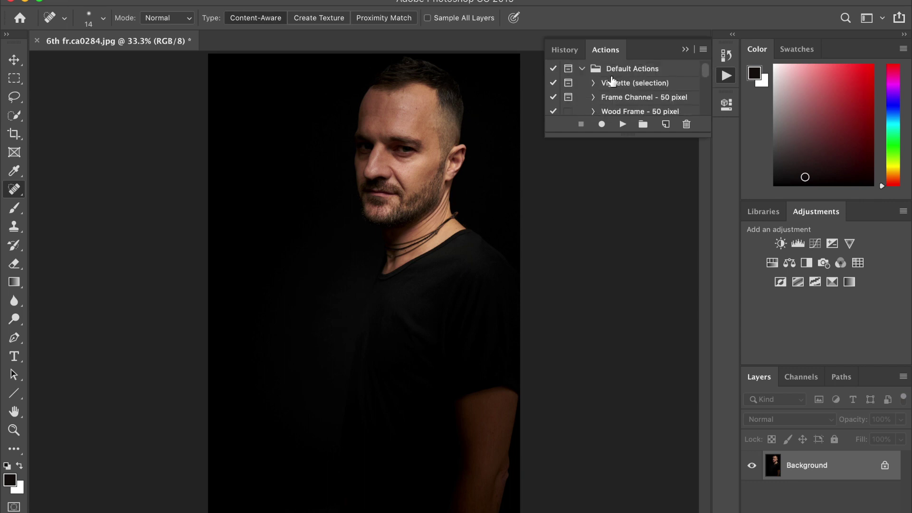
{"action": "scroll", "coordinate": [629, 102], "scroll_direction": "down", "scroll_amount": 10}
{"action": "left_click", "coordinate": [623, 124]}
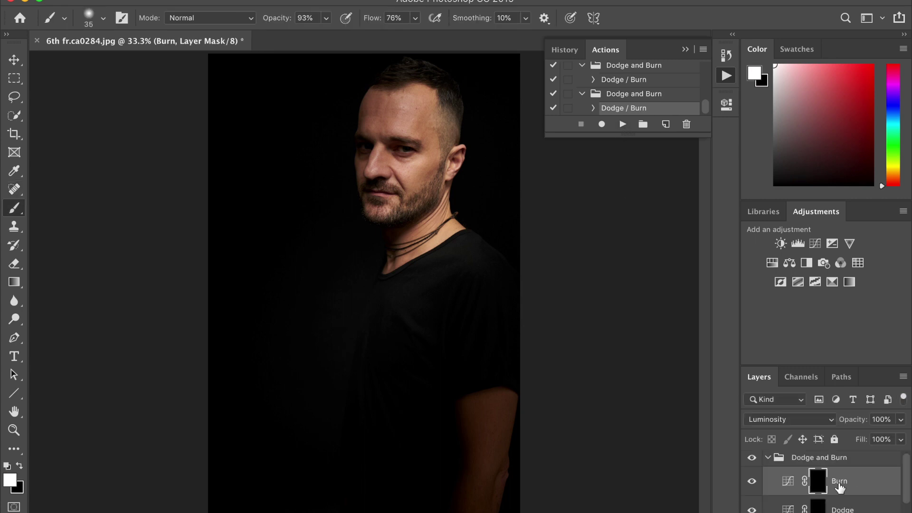
- Undo the last brush stroke on the Burn layer mask
{"action": "scroll", "coordinate": [840, 487], "scroll_direction": "down", "scroll_amount": 1}
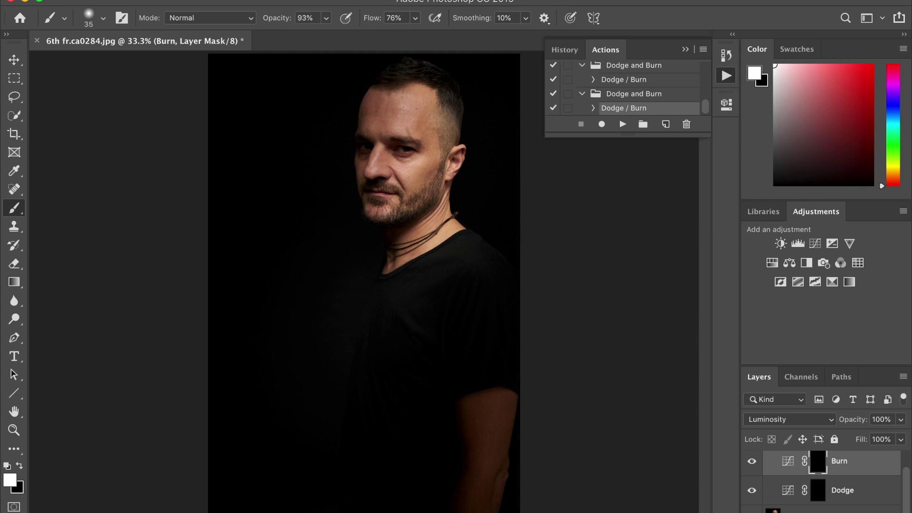
{"action": "left_click", "coordinate": [157, 0]}
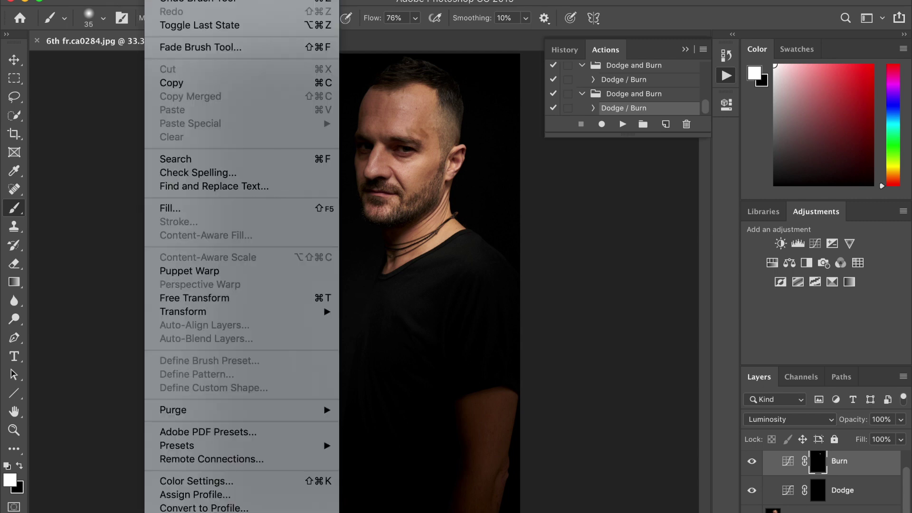
{"action": "left_click", "coordinate": [180, 1]}
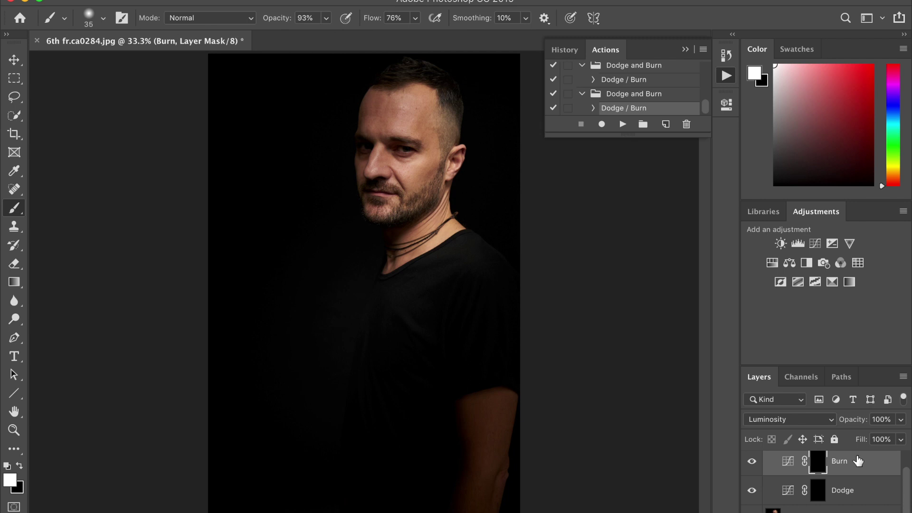
- Make the Dodge layer active and bring the face up close for brushing on its mask
{"action": "left_click", "coordinate": [842, 495]}
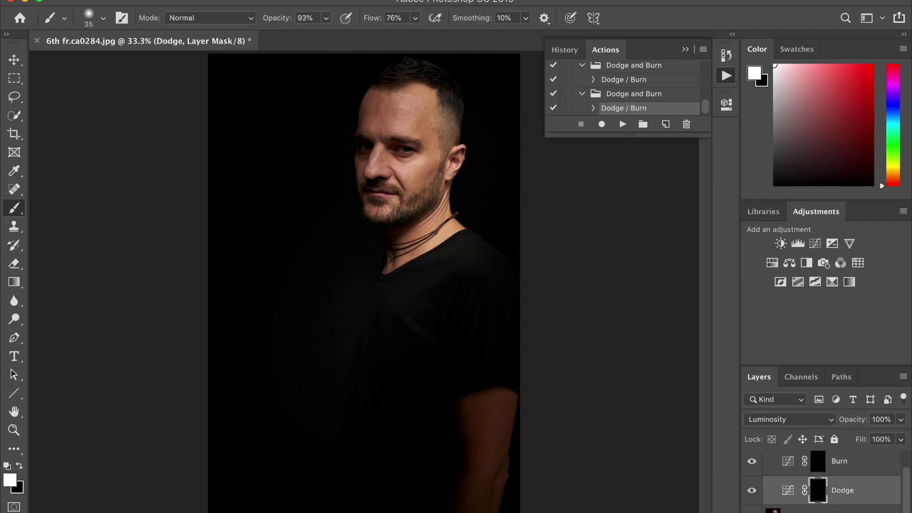
{"action": "scroll", "coordinate": [408, 175], "scroll_direction": "up", "scroll_amount": 2}
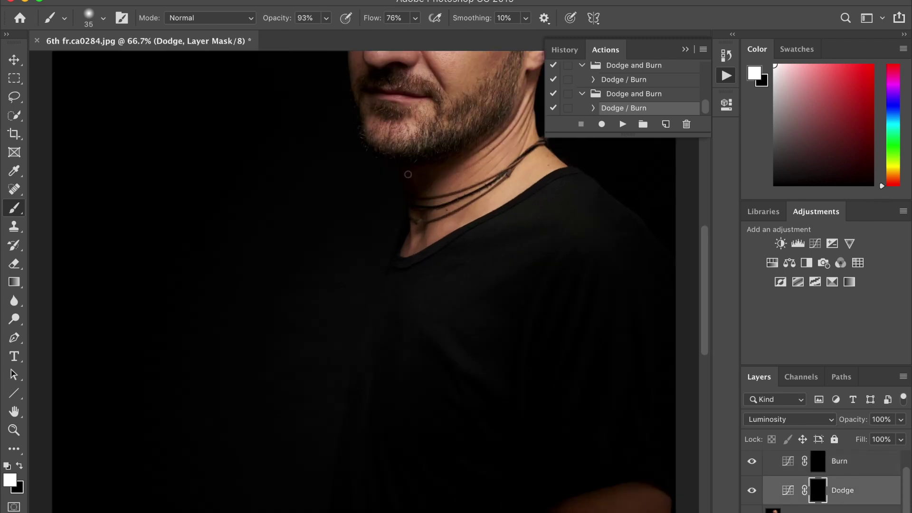
{"action": "scroll", "coordinate": [473, 254], "scroll_direction": "up", "scroll_amount": 2}
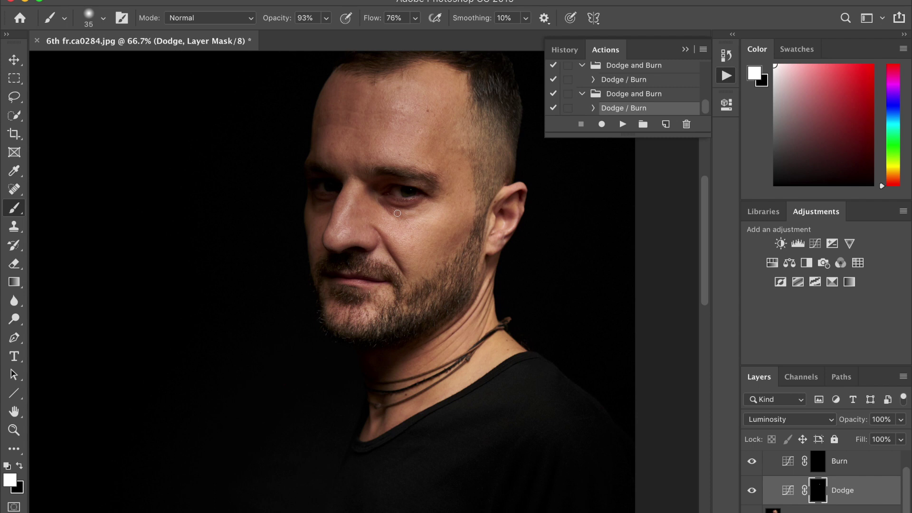
{"action": "scroll", "coordinate": [387, 206], "scroll_direction": "up", "scroll_amount": 2}
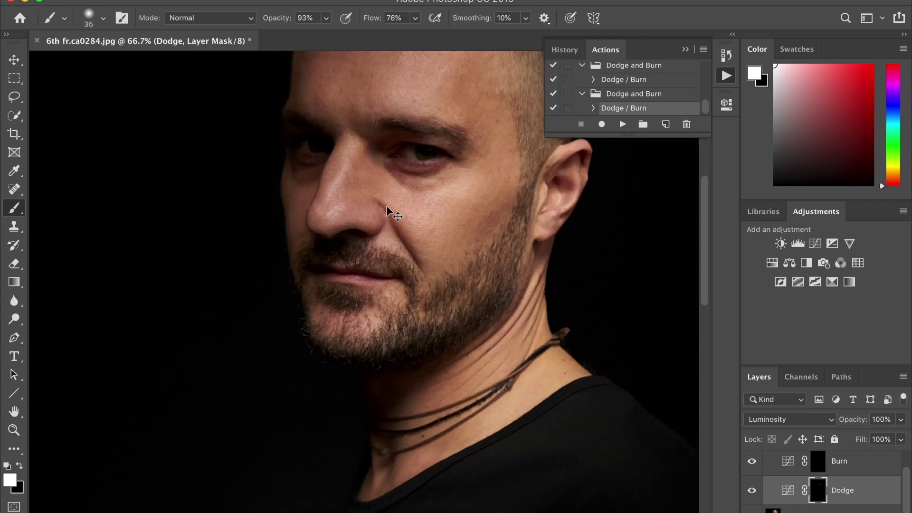
{"action": "scroll", "coordinate": [501, 210], "scroll_direction": "down", "scroll_amount": 1}
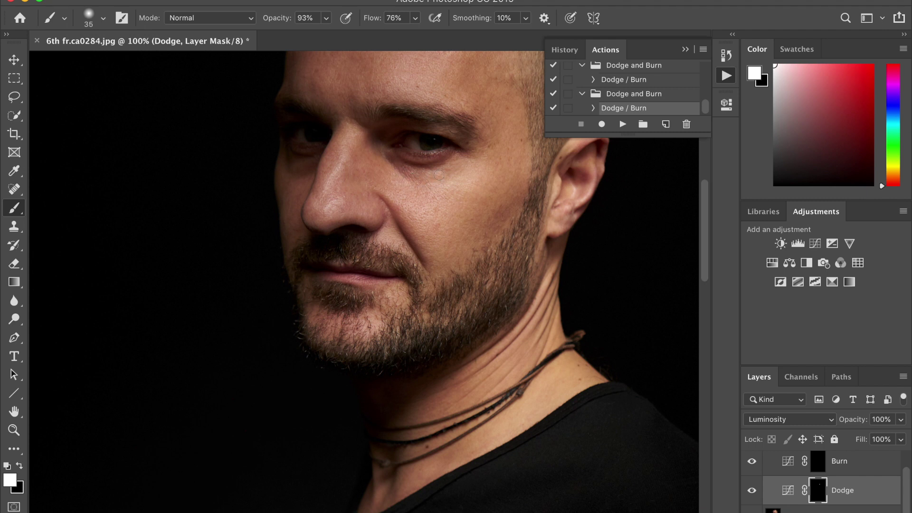
- Set the brush hardness to 100%
{"action": "left_click", "coordinate": [103, 18]}
{"action": "left_click_drag", "start_coordinate": [95, 95], "coordinate": [160, 95]}
{"action": "key", "text": "Return"}
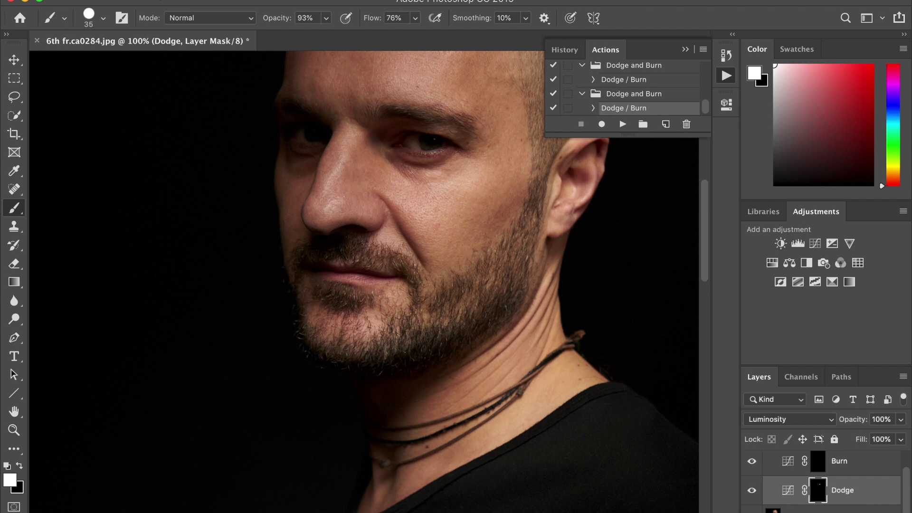
- Set the 35 px brush to a soft hardness of 15%
{"action": "left_click", "coordinate": [104, 18]}
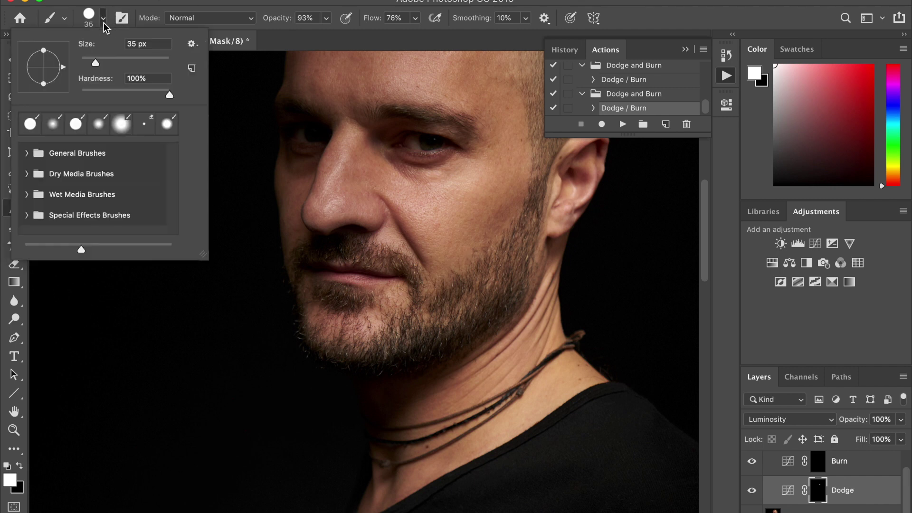
{"action": "left_click_drag", "start_coordinate": [170, 95], "coordinate": [95, 91]}
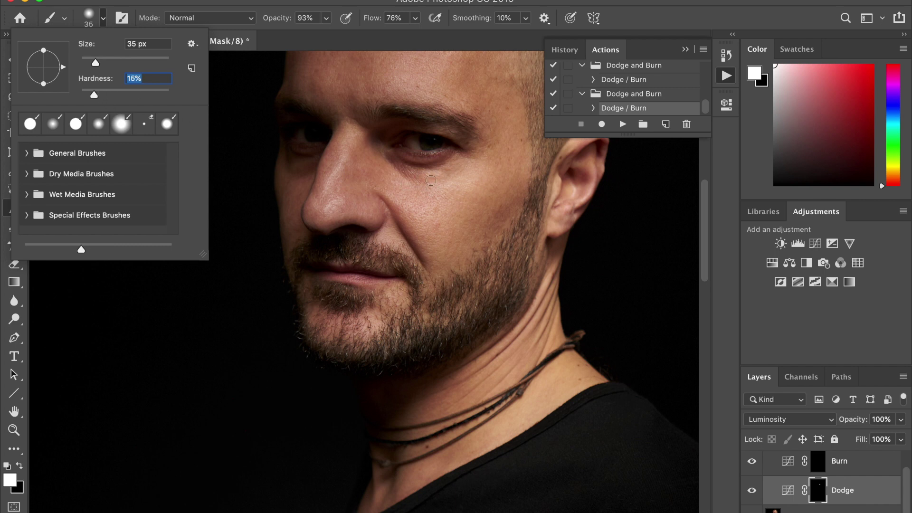
{"action": "key", "text": "Return"}
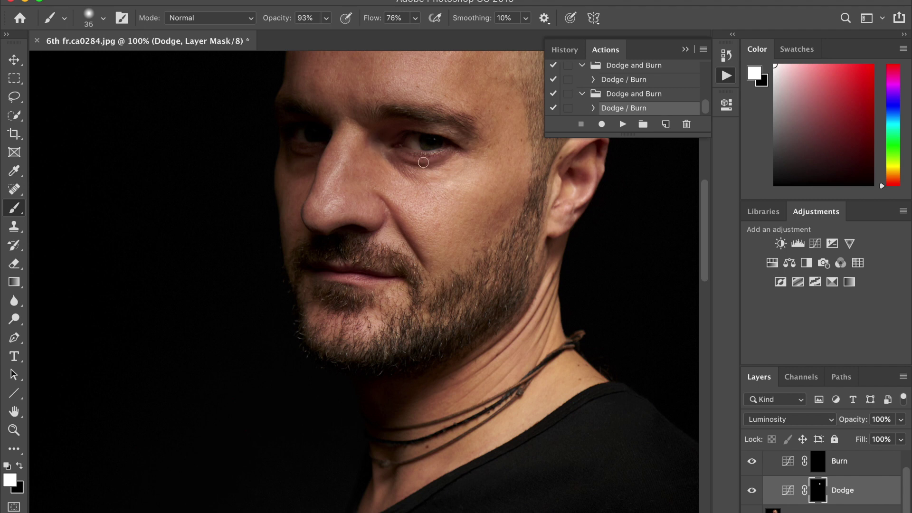
- Compare the whole portrait with and without the Dodge layer by switching its visibility
{"action": "key", "text": "ctrl+minus"}
{"action": "key", "text": "ctrl+minus"}
{"action": "key", "text": "ctrl+minus"}
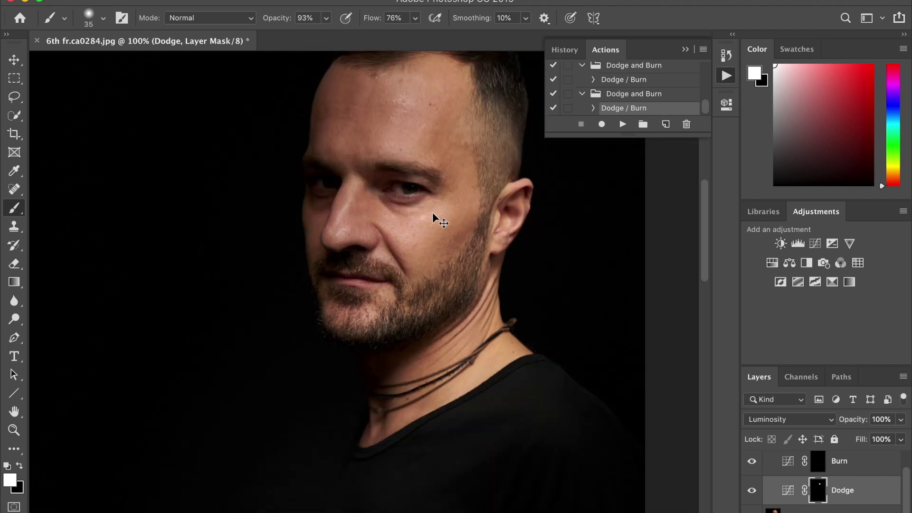
{"action": "left_click", "coordinate": [753, 492]}
{"action": "left_click", "coordinate": [753, 492]}
{"action": "left_click", "coordinate": [753, 494]}
{"action": "left_click", "coordinate": [753, 494]}
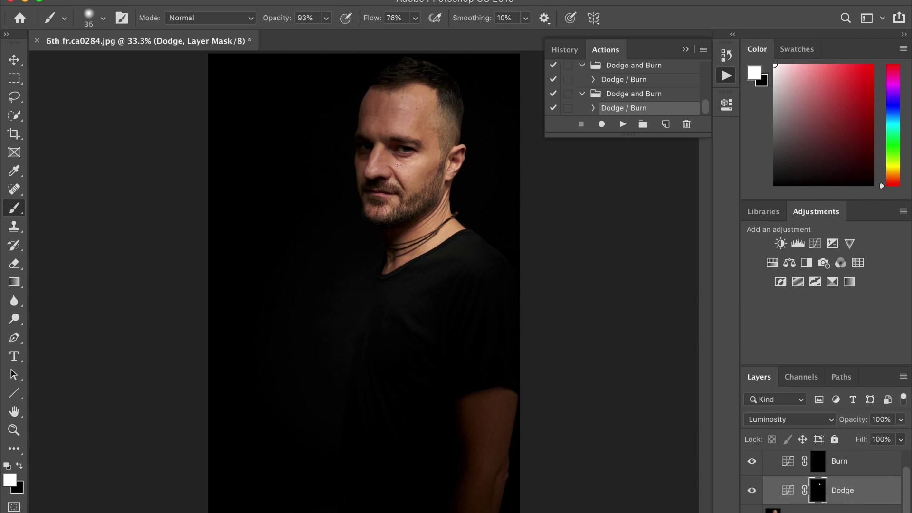
- Compare the eye area with the Dodge copy layer hidden and shown, and view the overall portrait
{"action": "key", "text": "ctrl+plus"}
{"action": "key", "text": "ctrl+plus"}
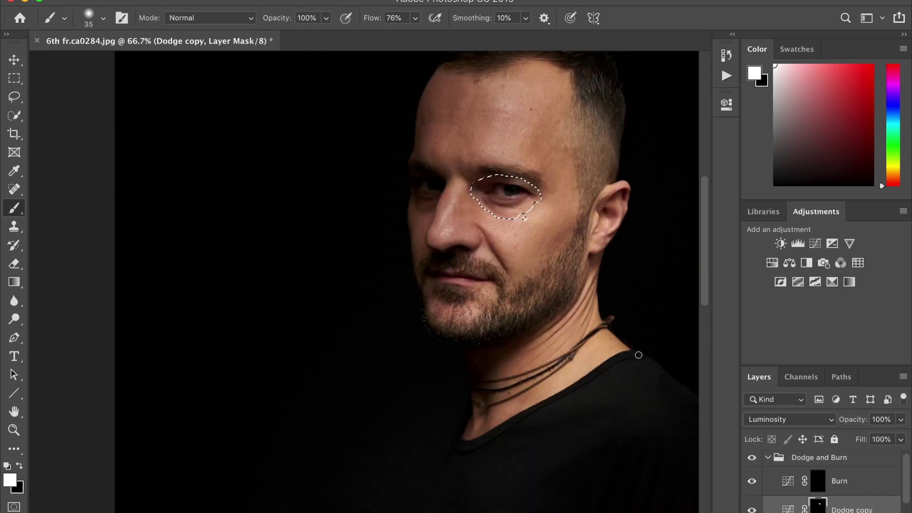
{"action": "key", "text": "ctrl+plus"}
{"action": "key", "text": "ctrl+minus"}
{"action": "left_click", "coordinate": [753, 510]}
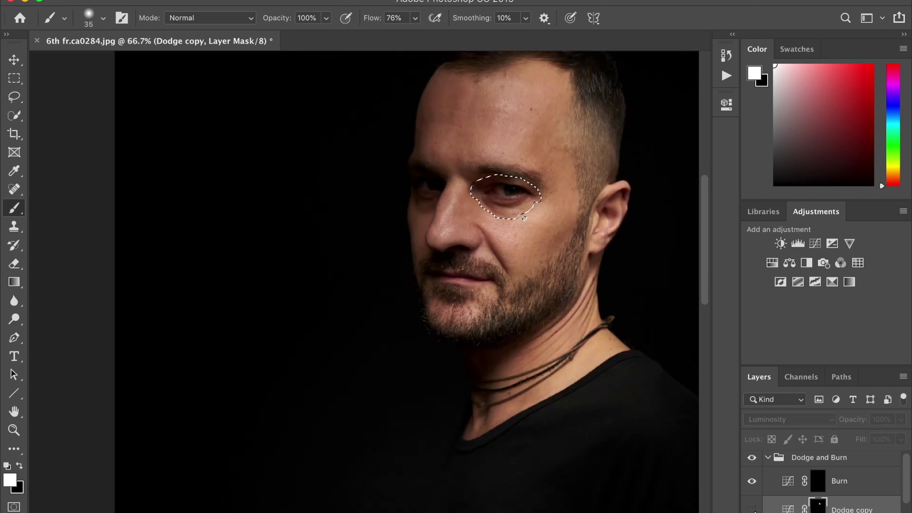
{"action": "left_click", "coordinate": [752, 510]}
{"action": "key", "text": "ctrl+minus"}
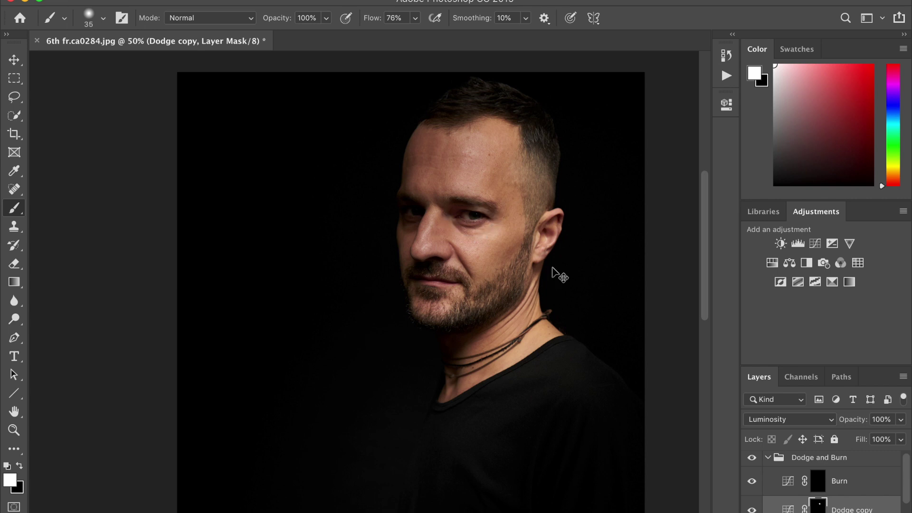
{"action": "key", "text": "super+minus"}
{"action": "key", "text": "super+minus"}
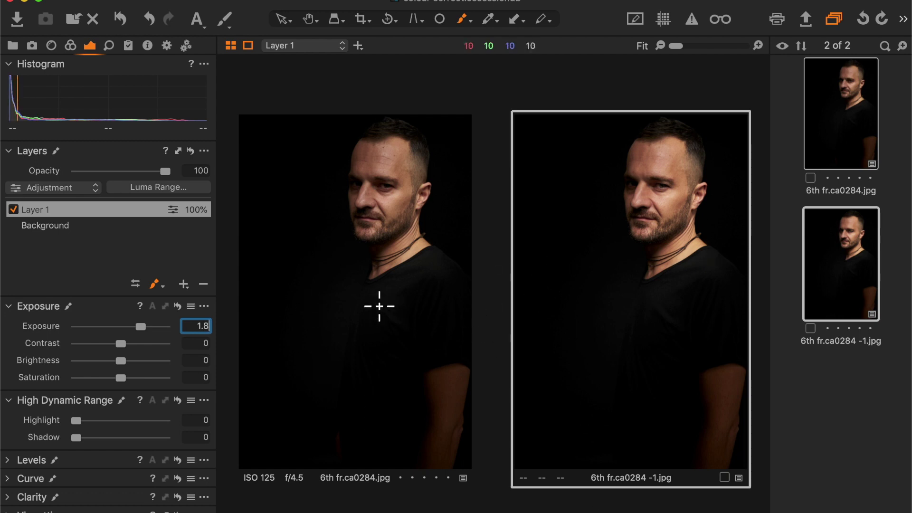
- Compare the original portrait with the edited copy 6th fr.ca0284 -1.jpg side by side
{"action": "left_click", "coordinate": [368, 308]}
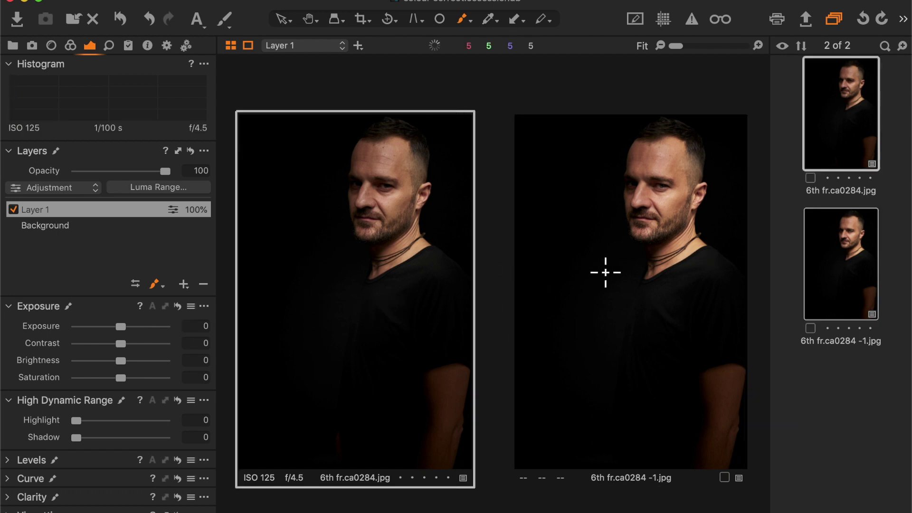
{"action": "left_click", "coordinate": [605, 271]}
{"action": "left_click", "coordinate": [379, 242]}
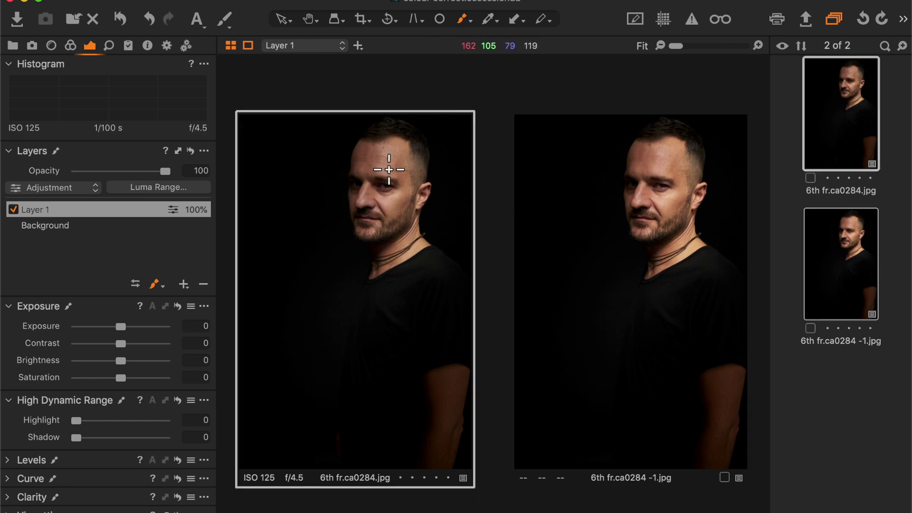
- On the edited copy, set the High Dynamic Range highlight to 100 for Layer 1 and to 60 for the Background
{"action": "left_click", "coordinate": [604, 239]}
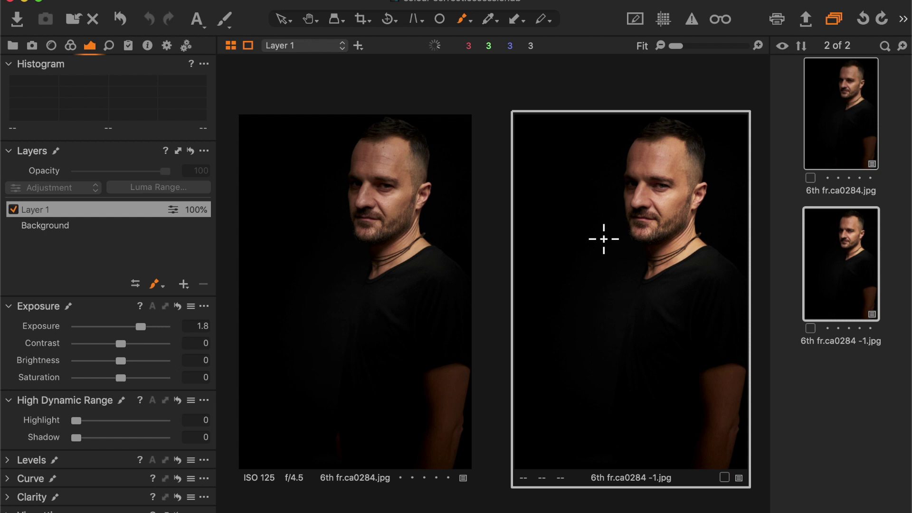
{"action": "left_click_drag", "start_coordinate": [78, 427], "coordinate": [189, 421]}
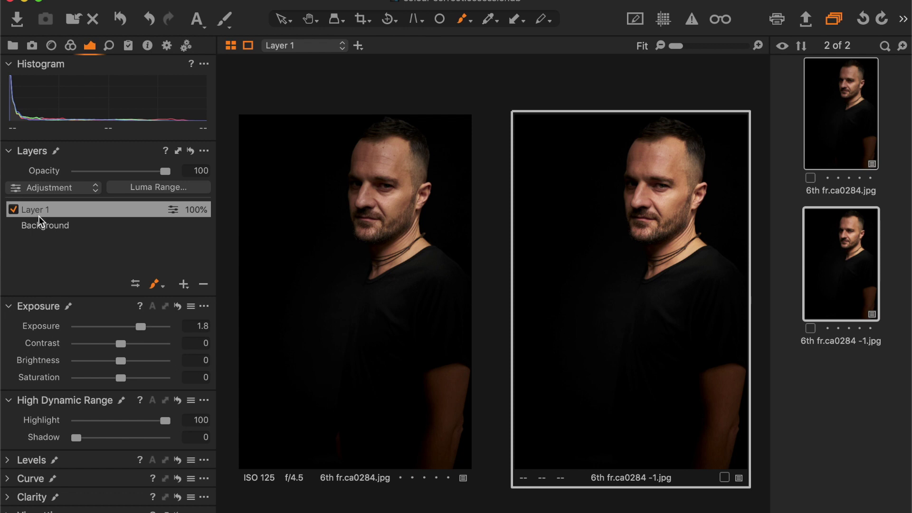
{"action": "left_click", "coordinate": [46, 226]}
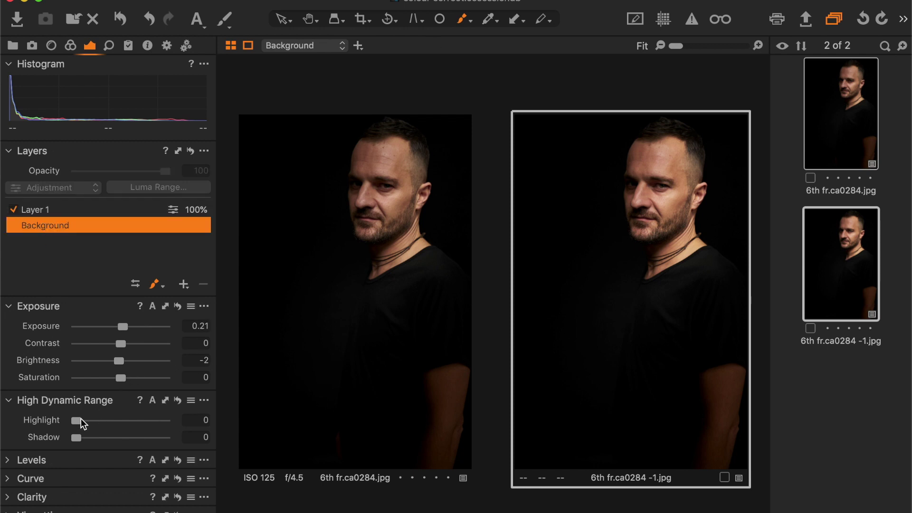
{"action": "left_click_drag", "start_coordinate": [79, 422], "coordinate": [131, 425]}
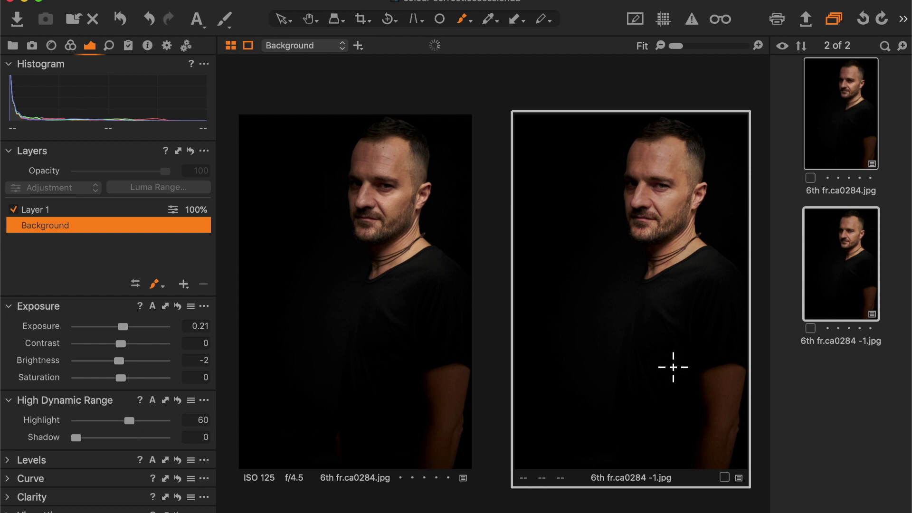
- Inspect the face in the original portrait 6th fr.ca0284.jpg at 67% zoom
{"action": "left_click", "coordinate": [338, 241]}
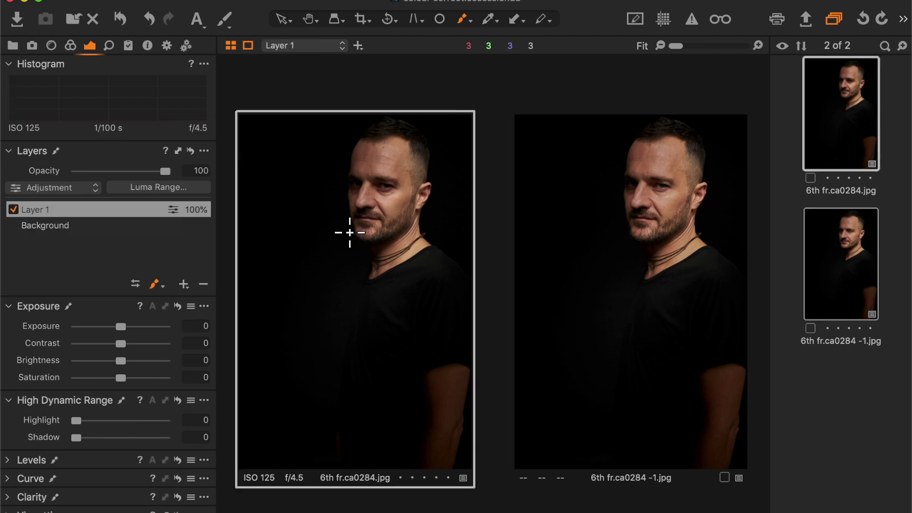
{"action": "scroll", "coordinate": [361, 223], "scroll_direction": "up", "scroll_amount": 6}
{"action": "scroll", "coordinate": [381, 216], "scroll_direction": "down", "scroll_amount": 5}
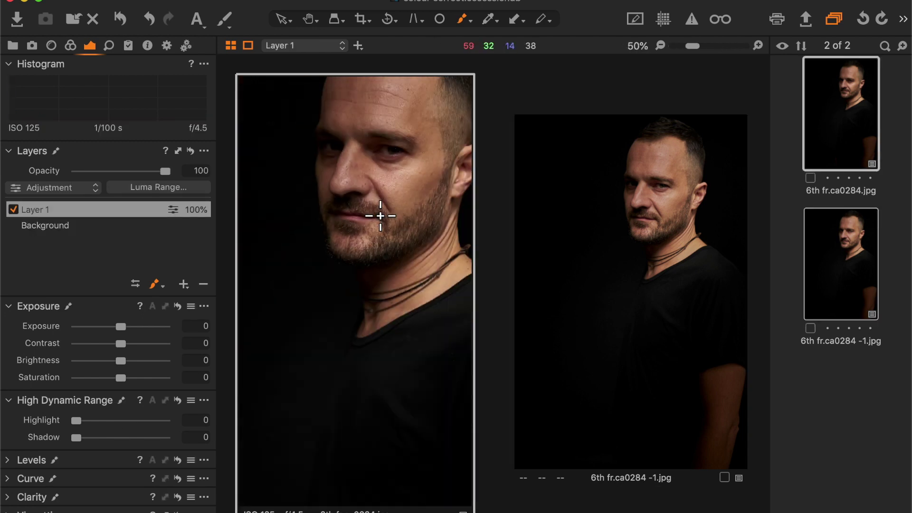
{"action": "left_click", "coordinate": [310, 19]}
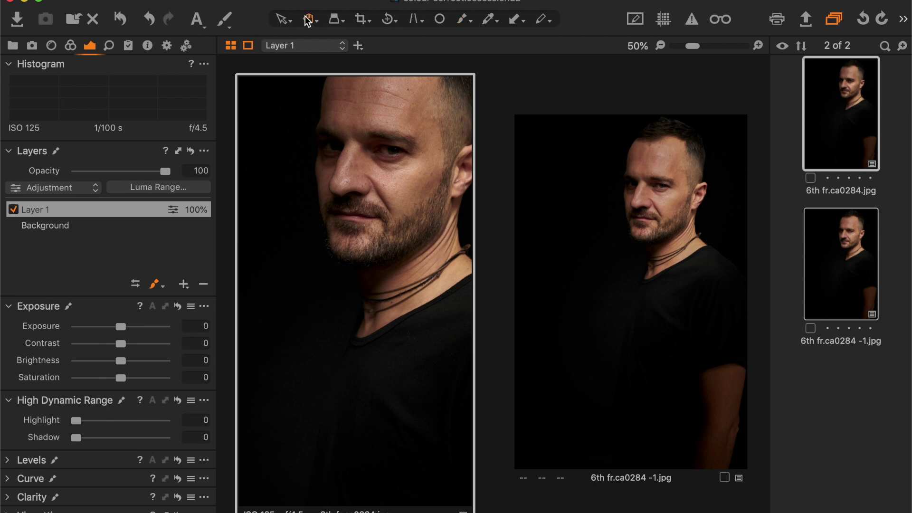
{"action": "left_click_drag", "start_coordinate": [350, 191], "coordinate": [364, 236]}
{"action": "scroll", "coordinate": [364, 236], "scroll_direction": "up", "scroll_amount": 4}
{"action": "scroll", "coordinate": [383, 238], "scroll_direction": "down", "scroll_amount": 3}
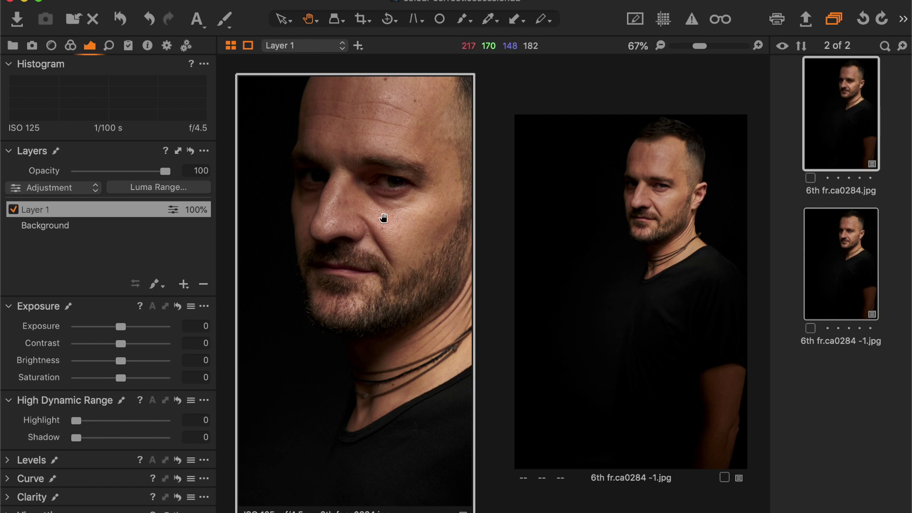
- Inspect the face in the edited copy at 67% zoom, framed to match the original beside it
{"action": "left_click", "coordinate": [632, 227]}
{"action": "scroll", "coordinate": [637, 230], "scroll_direction": "up", "scroll_amount": 4}
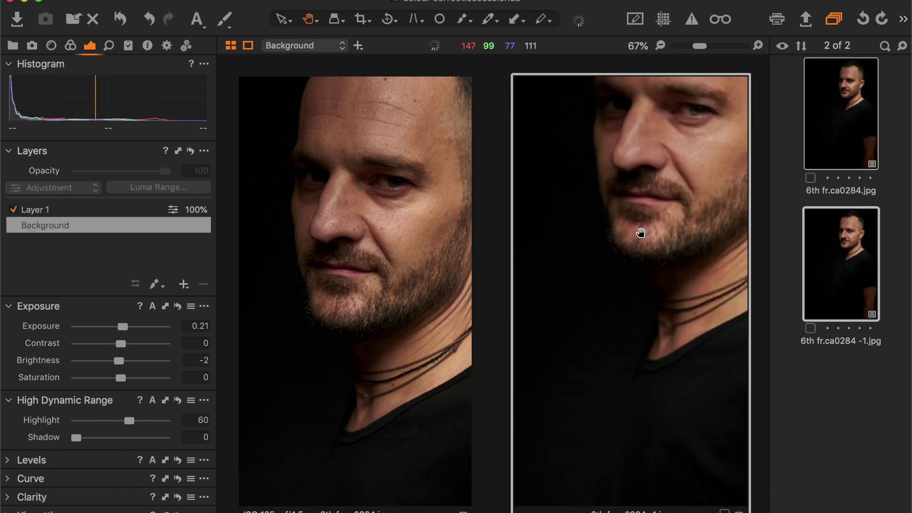
{"action": "scroll", "coordinate": [641, 213], "scroll_direction": "down", "scroll_amount": 4}
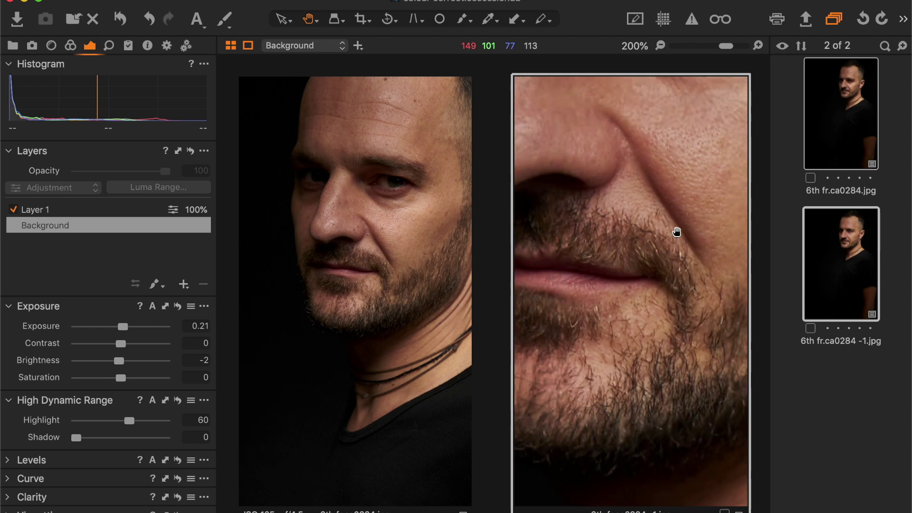
{"action": "scroll", "coordinate": [637, 225], "scroll_direction": "down", "scroll_amount": 2}
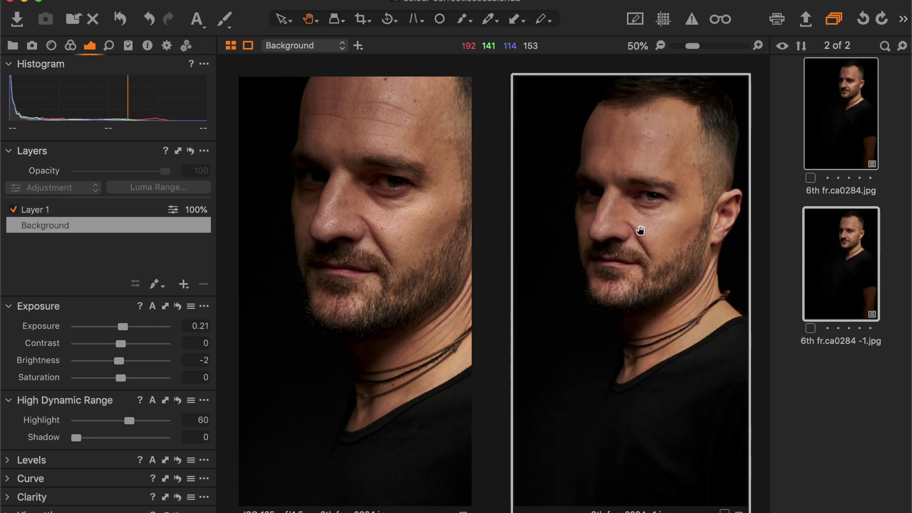
{"action": "scroll", "coordinate": [640, 231], "scroll_direction": "up", "scroll_amount": 1}
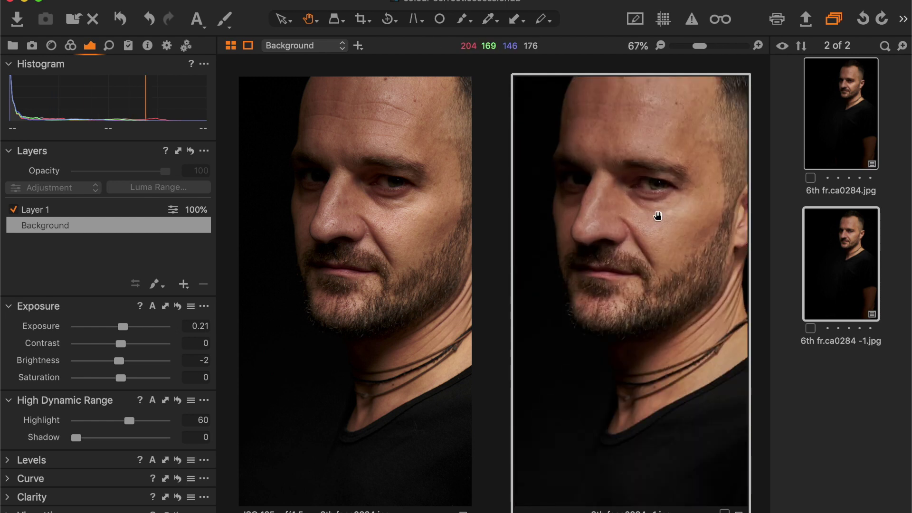
{"action": "left_click_drag", "start_coordinate": [658, 213], "coordinate": [642, 218]}
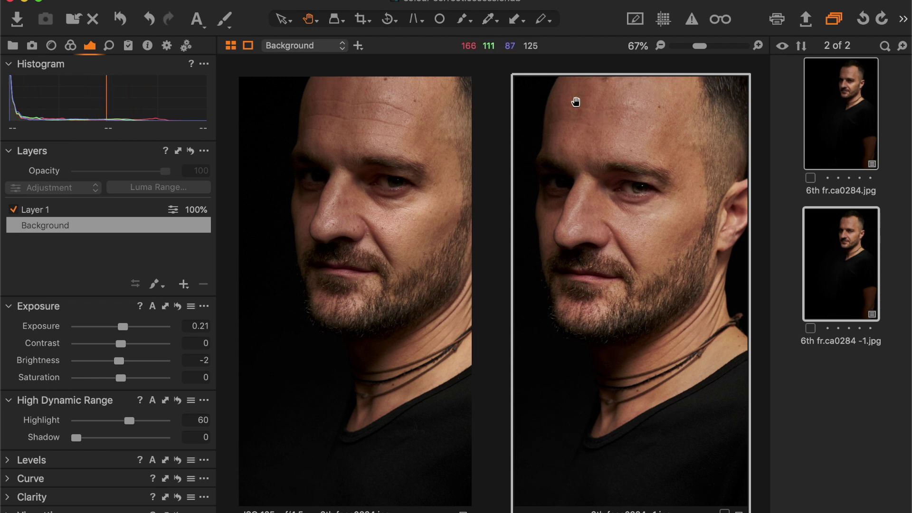
- Compare the original's forehead with the edited copy's, and view both full portraits fitted side by side
{"action": "left_click_drag", "start_coordinate": [424, 110], "coordinate": [413, 146]}
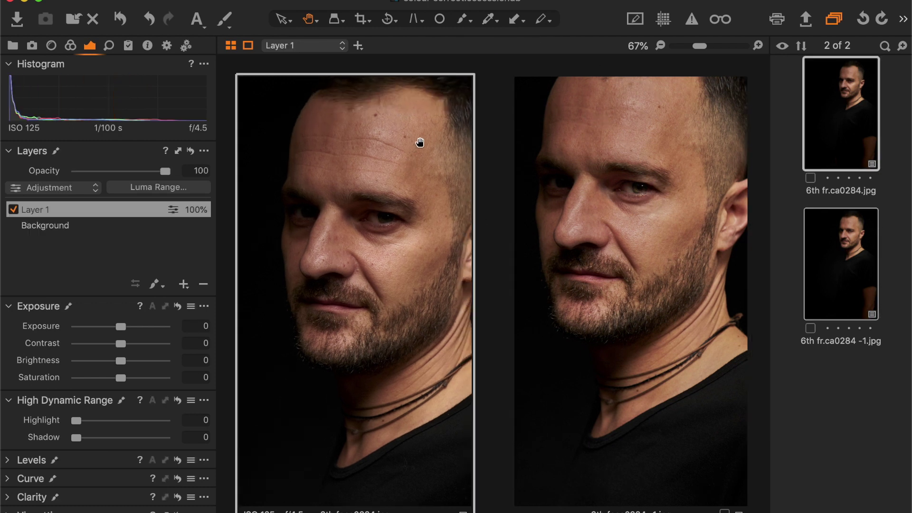
{"action": "double_click", "coordinate": [420, 143]}
{"action": "double_click", "coordinate": [403, 121]}
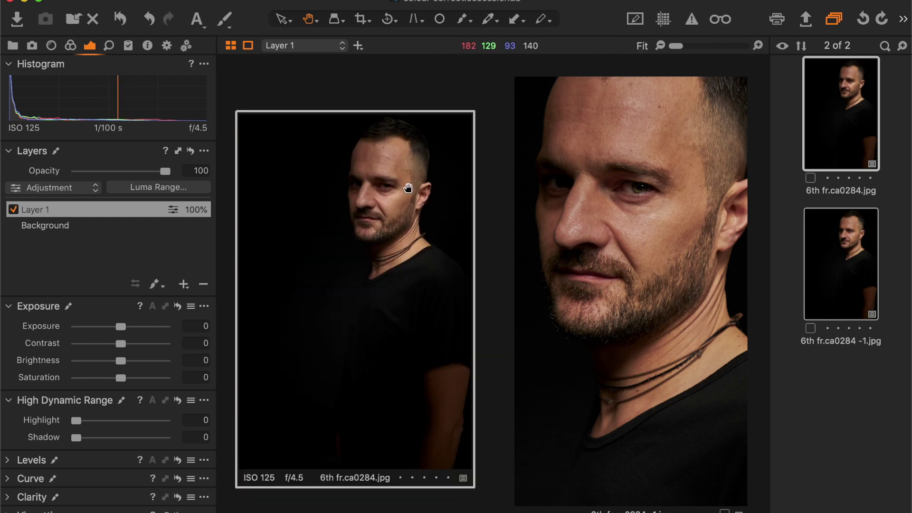
{"action": "double_click", "coordinate": [672, 200]}
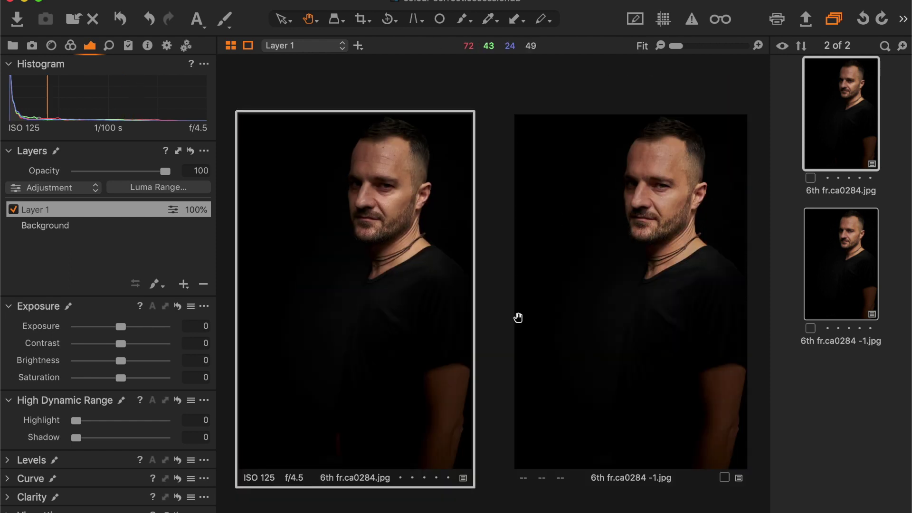